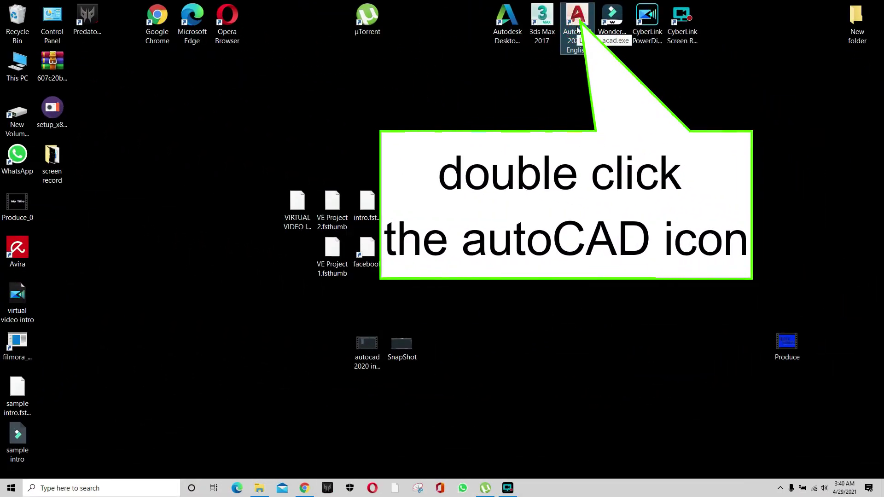
Launch AutoCAD 2020 from its desktop shortcut.
double_click(578, 30)
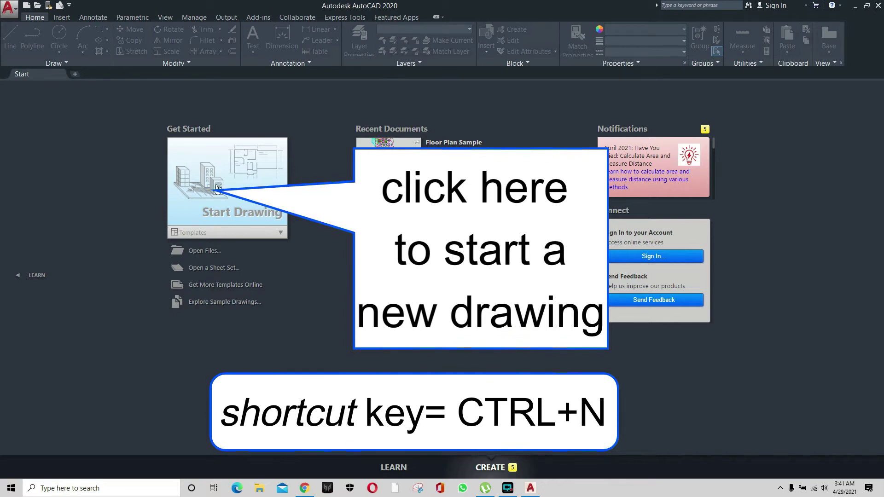
Start a new blank drawing, Drawing1, from the Start Drawing tile.
click(215, 194)
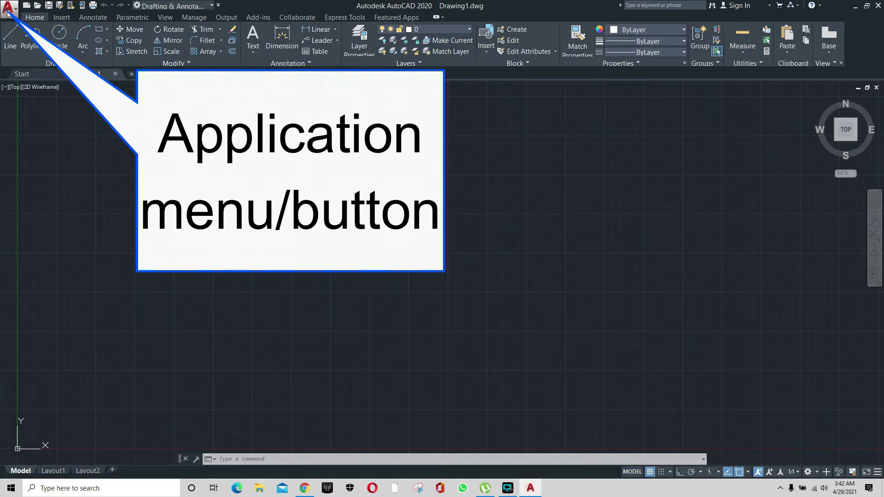
click(8, 13)
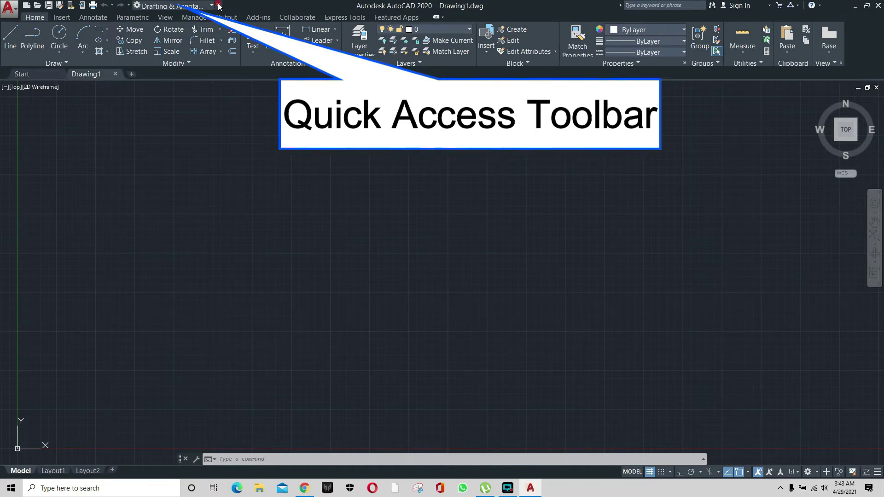
Show the Customize Quick Access Toolbar command list.
click(219, 6)
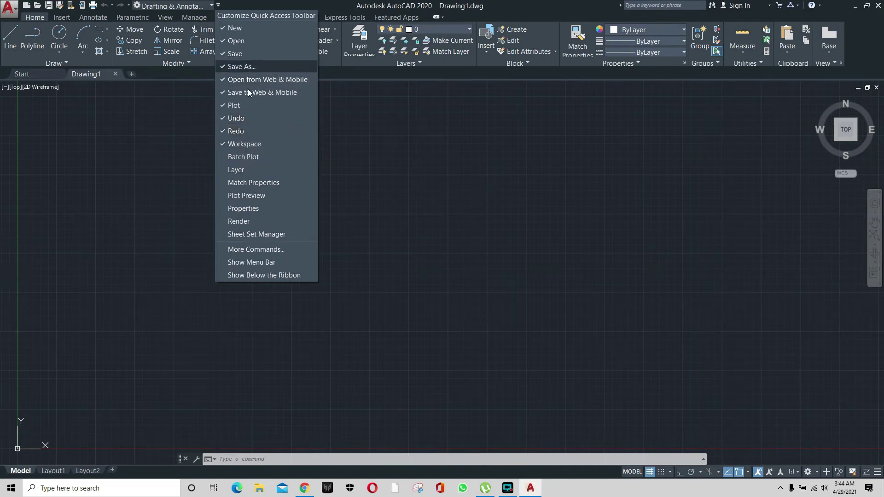
Dismiss the Quick Access Toolbar customization menu, returning to the empty drawing.
click(161, 157)
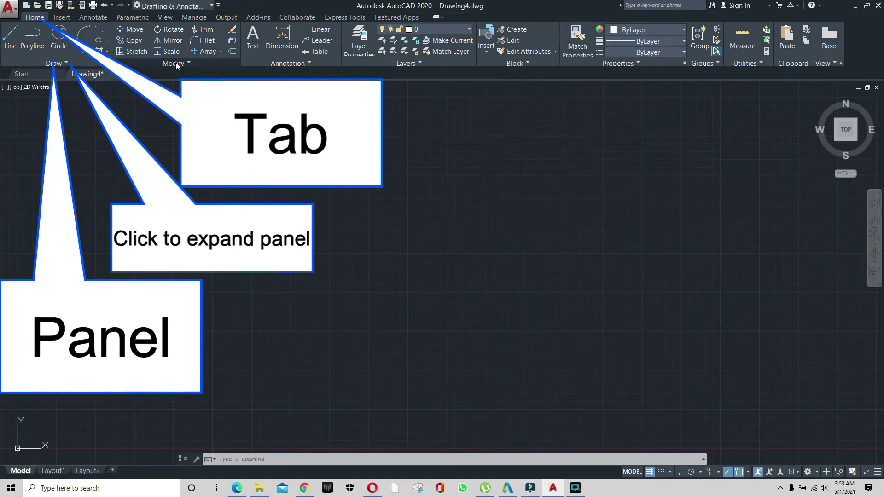
click(60, 63)
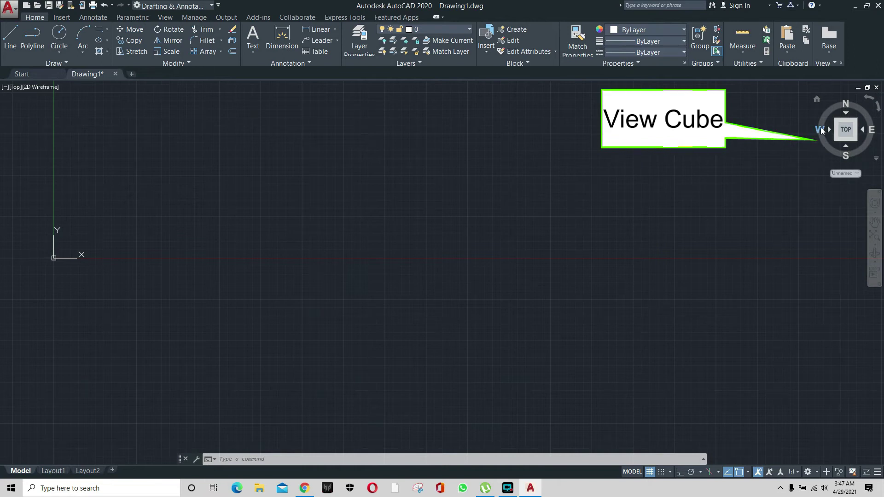
Tilt the grid briefly, then set the viewport to the SE Isometric preset view.
mouse_move(820, 131)
mouse_down()
mouse_move(766, 156)
mouse_move(829, 122)
mouse_up()
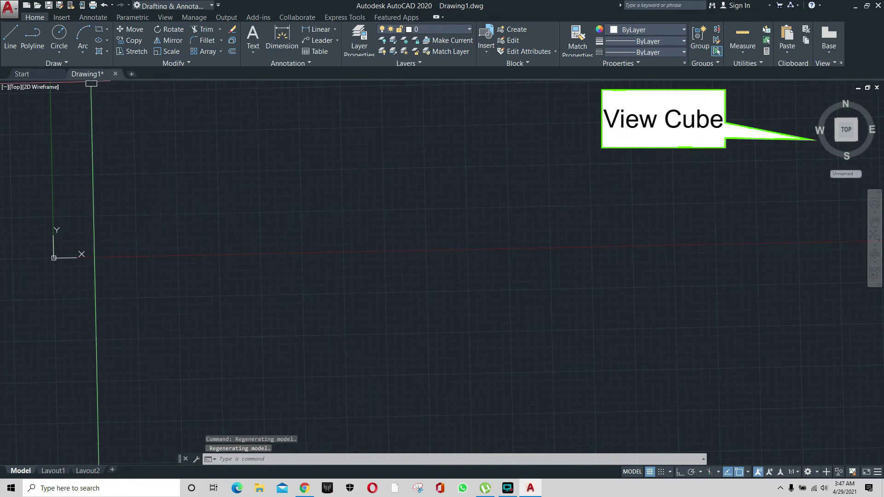
click(15, 86)
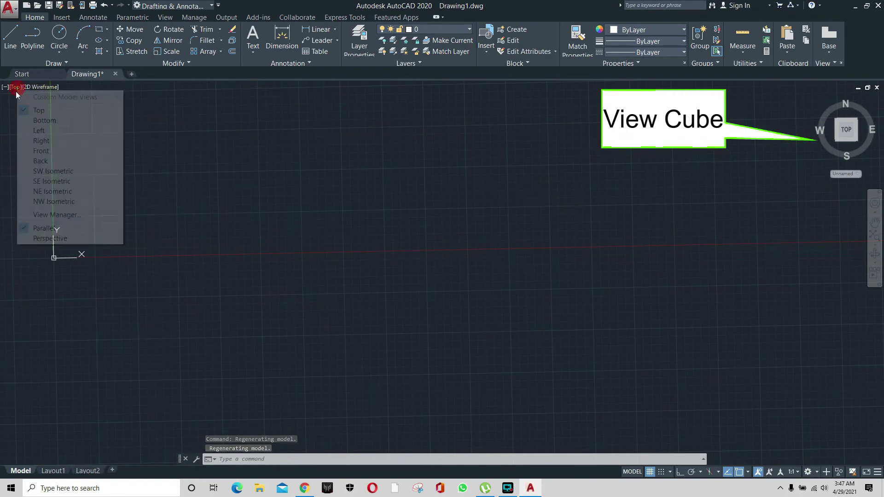
click(49, 181)
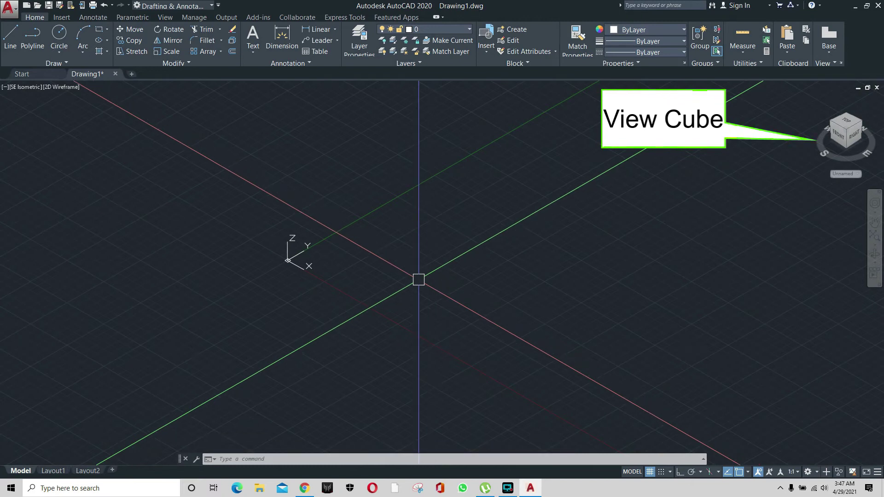
Draw a two-corner rectangle on the ground plane with REC.
text(re)
text(c)
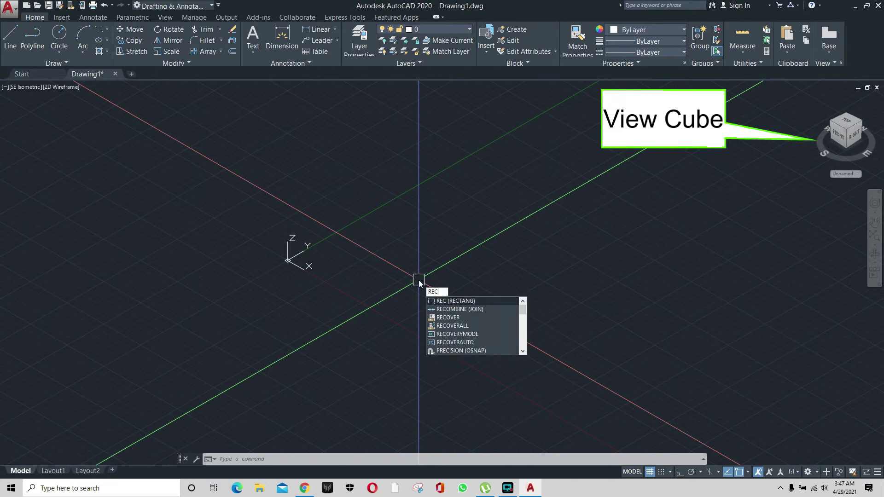
key(Return)
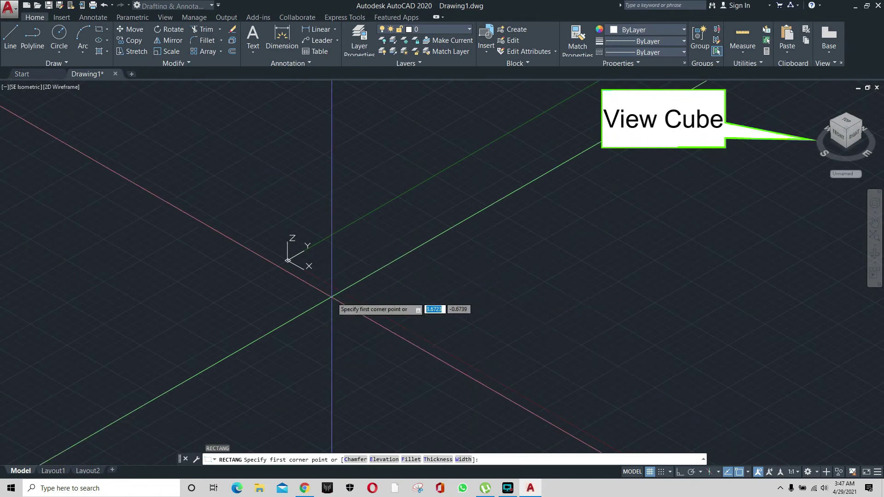
click(345, 281)
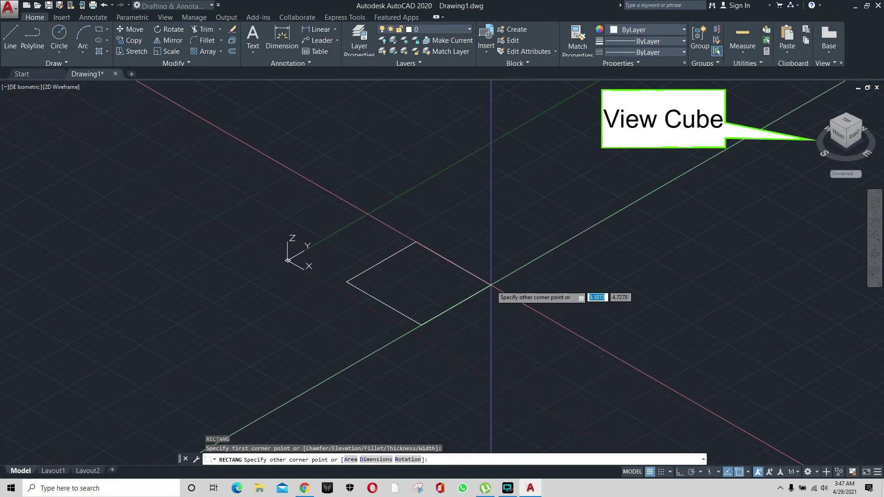
click(491, 285)
Switch to the 3D Modeling workspace and extrude the rectangle upward into a box.
click(175, 6)
click(158, 32)
click(39, 53)
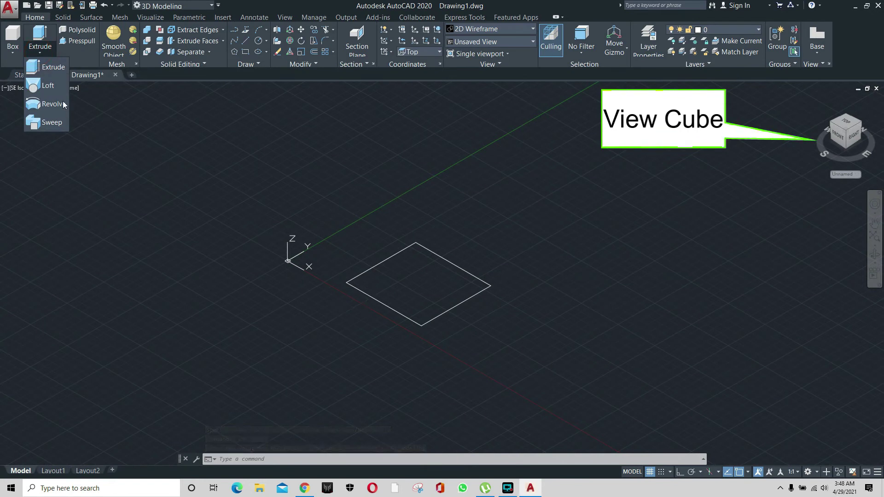
click(52, 69)
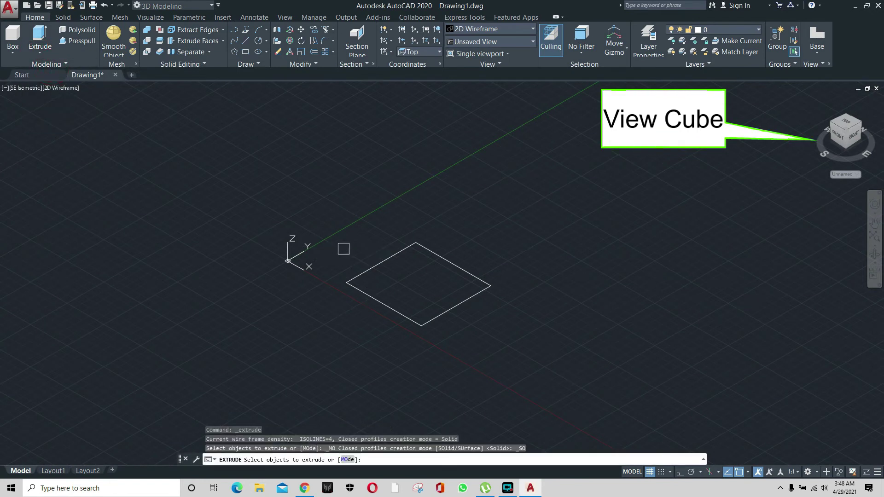
click(382, 266)
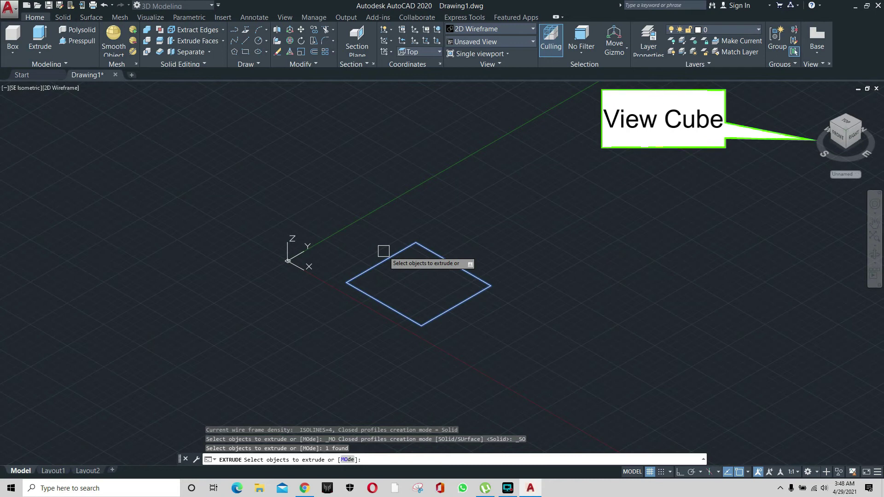
key(Return)
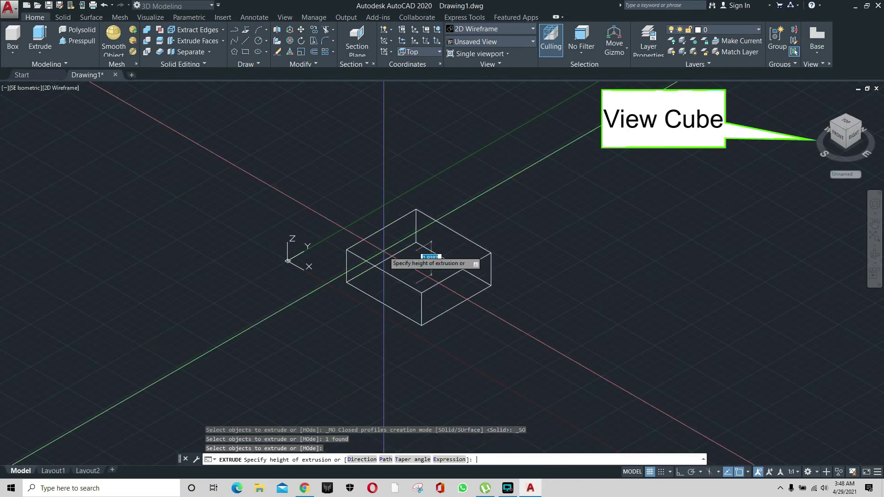
click(421, 198)
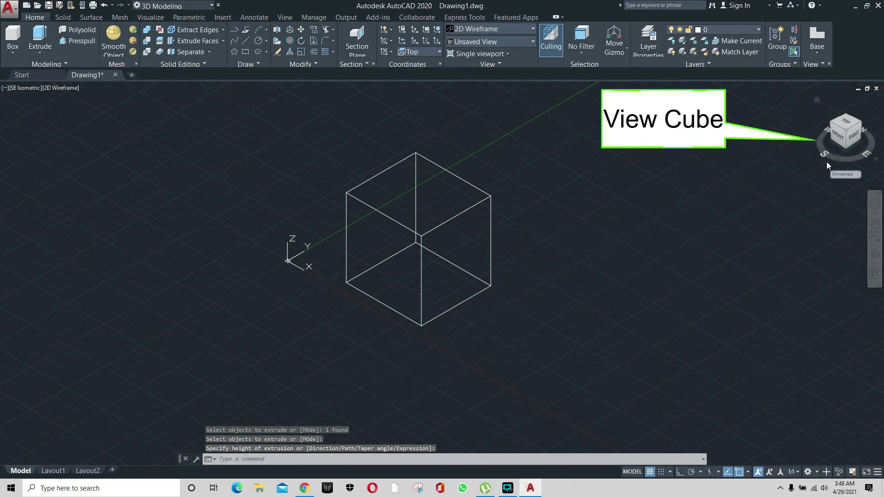
Orbit the view around the box to inspect it from a new angle.
mouse_move(825, 154)
mouse_down()
mouse_move(827, 129)
mouse_move(747, 190)
mouse_up()
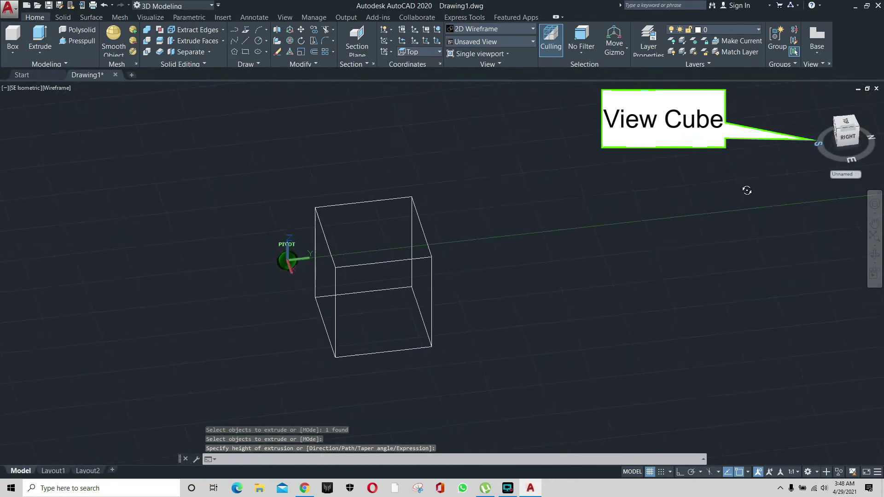
mouse_move(747, 190)
mouse_down()
mouse_move(828, 162)
mouse_move(850, 165)
mouse_move(845, 255)
mouse_move(847, 101)
mouse_up()
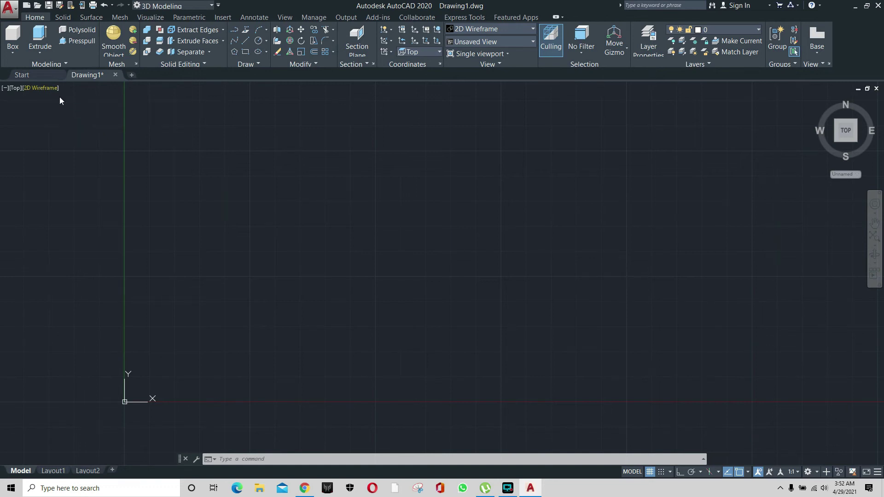
In SE Isometric view, extrude the new rectangle into a solid box.
click(16, 88)
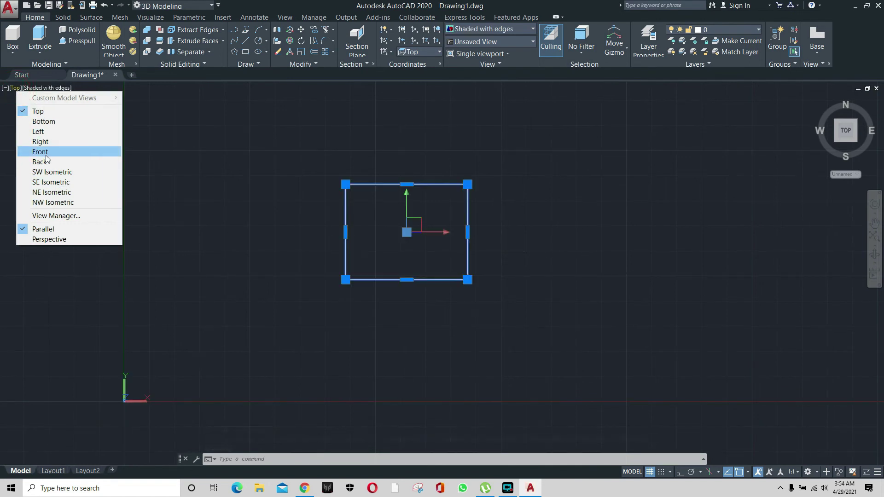
click(44, 183)
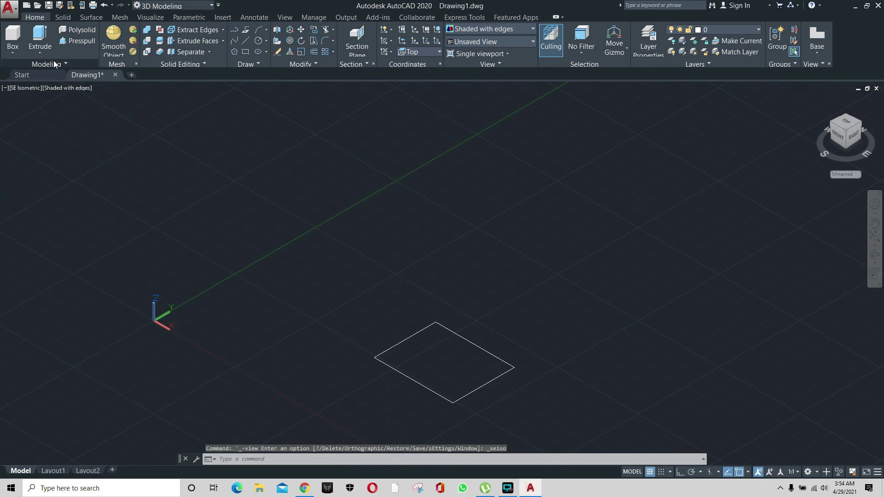
click(39, 37)
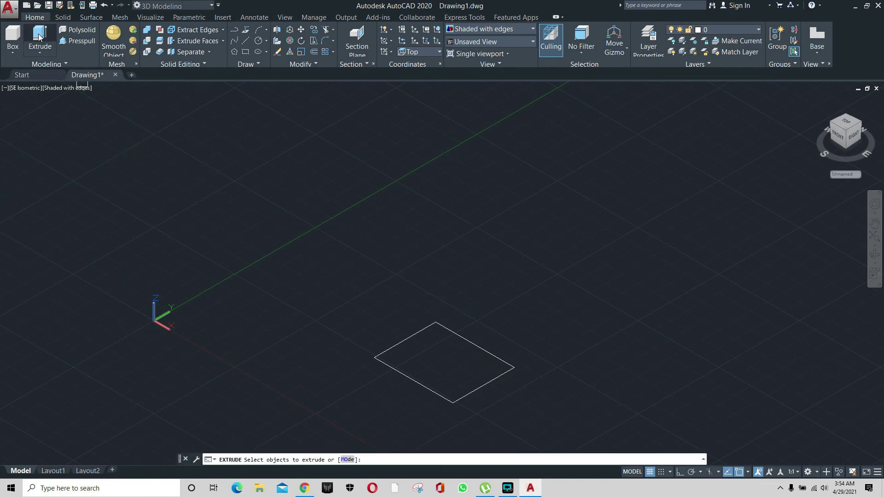
click(399, 338)
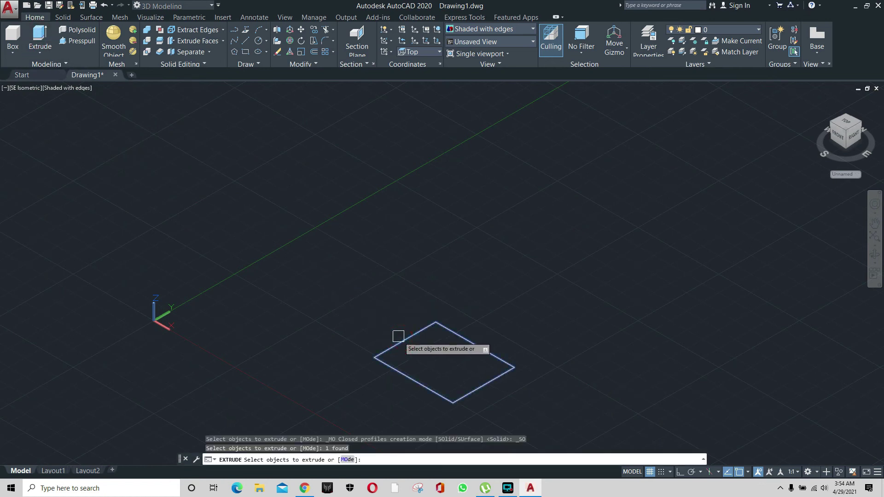
key(Return)
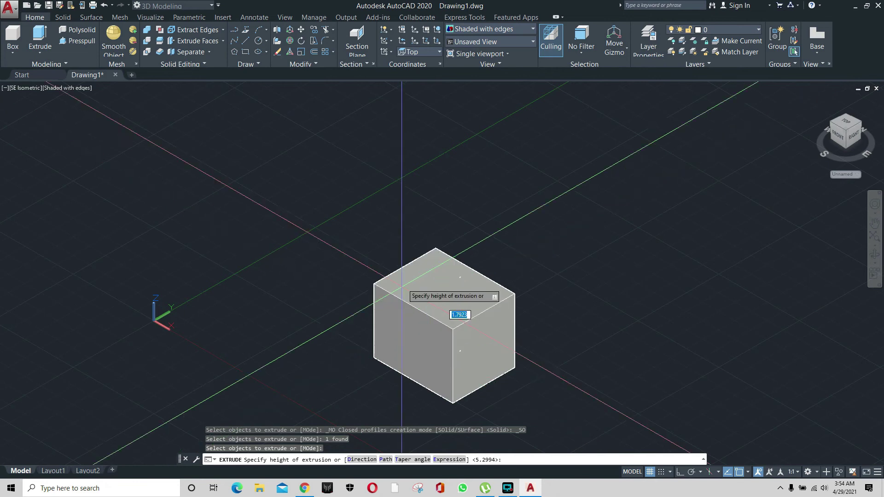
click(385, 237)
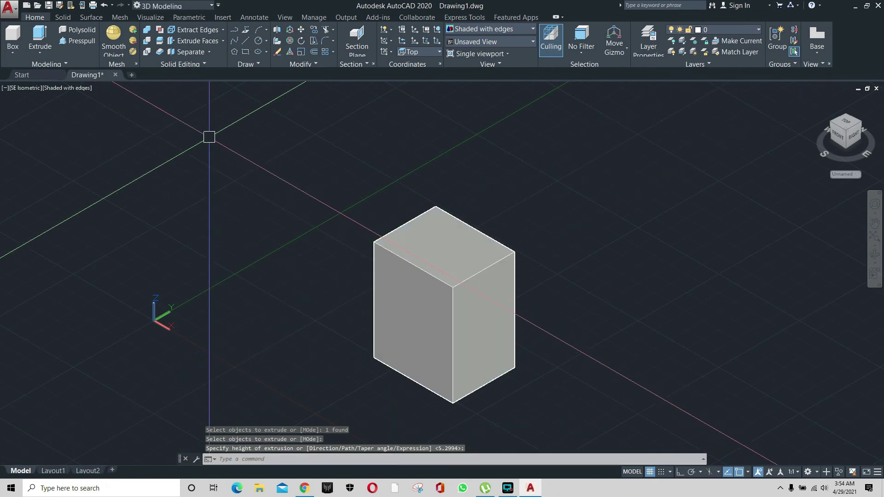
Display the box in 2D Wireframe, then Conceptual, then Hidden visual styles.
click(70, 90)
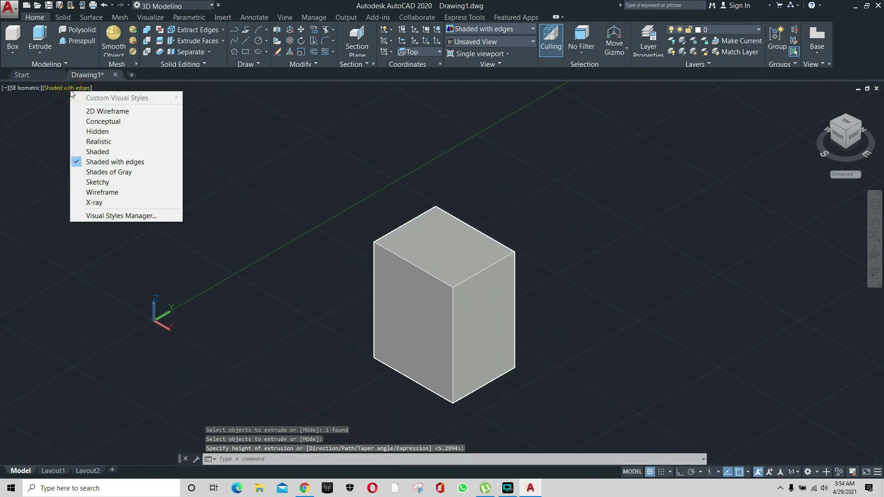
click(99, 112)
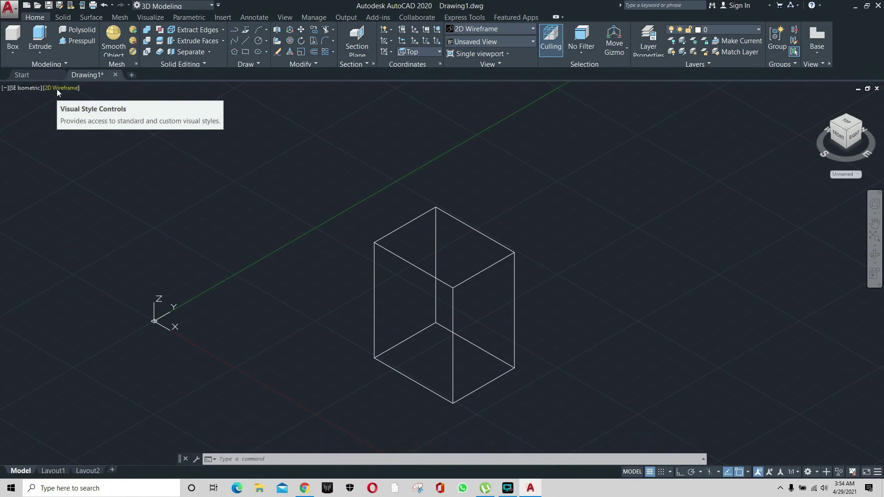
click(58, 88)
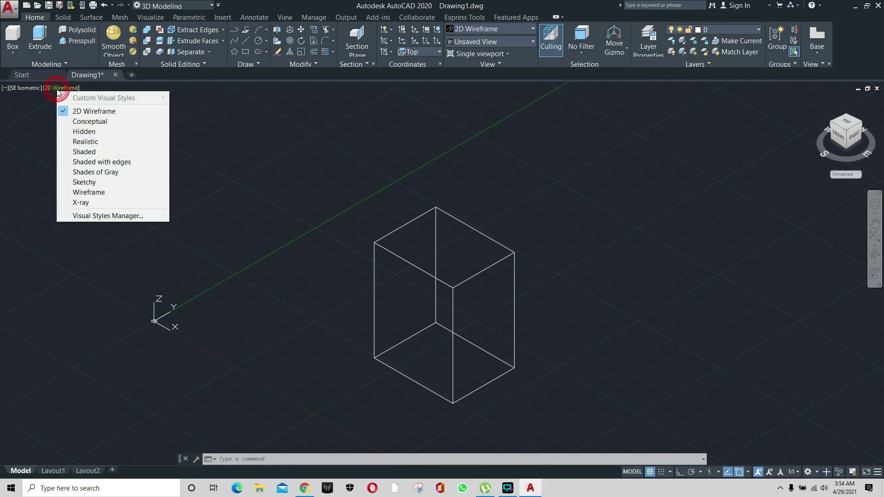
click(86, 121)
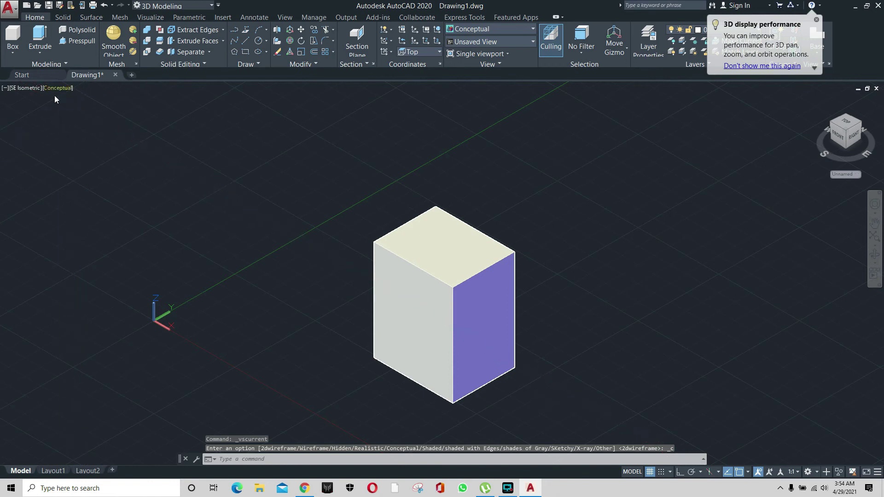
click(54, 90)
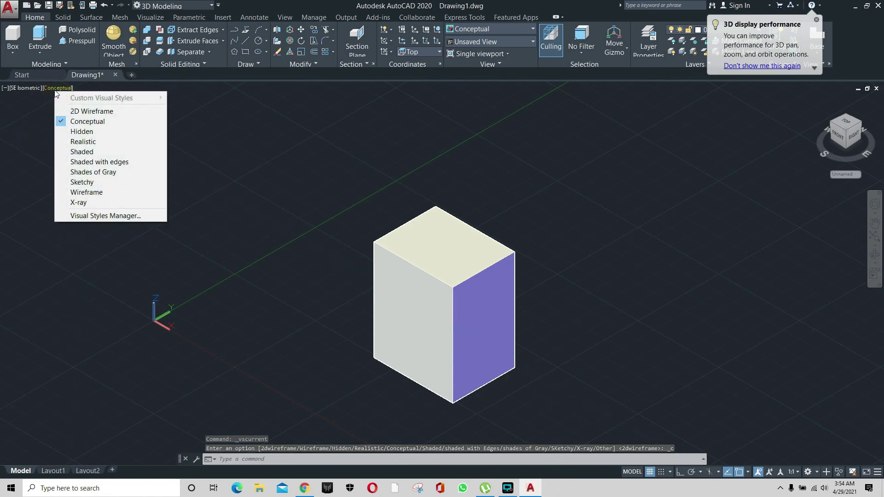
click(82, 132)
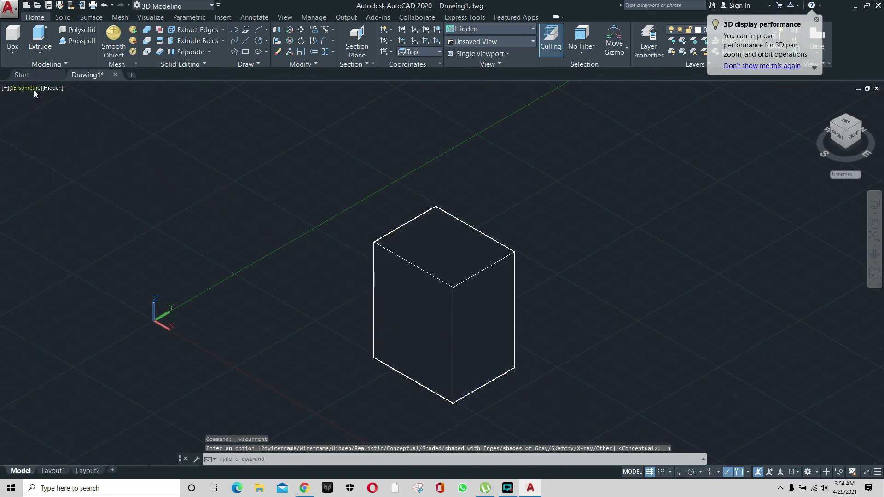
Display the box in Realistic, Shaded, and finally Shaded with edges styles.
click(51, 87)
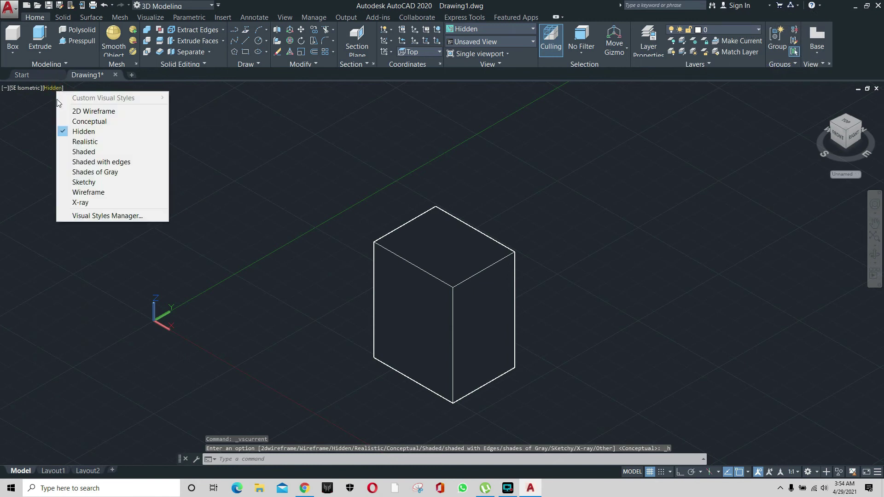
click(91, 143)
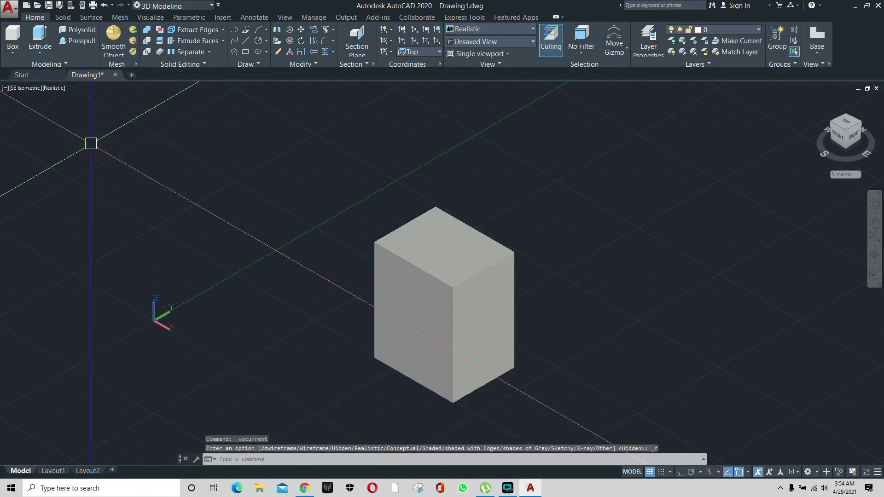
click(57, 89)
click(84, 152)
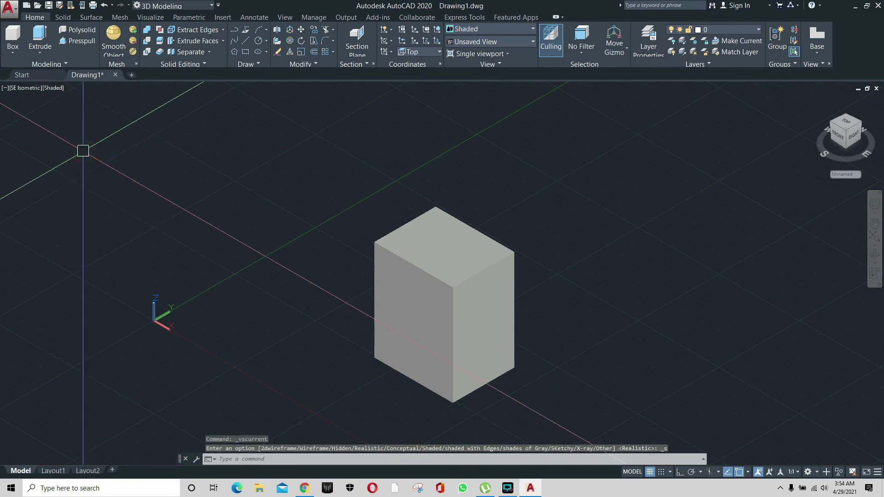
click(52, 88)
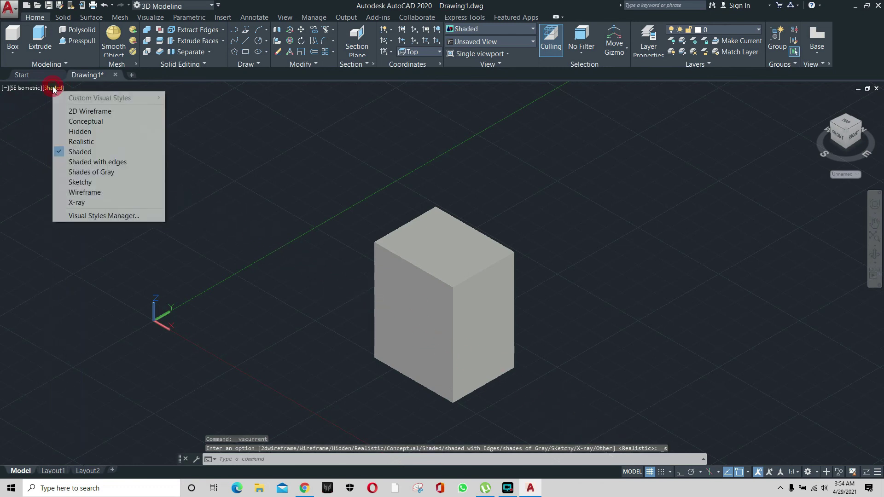
click(83, 161)
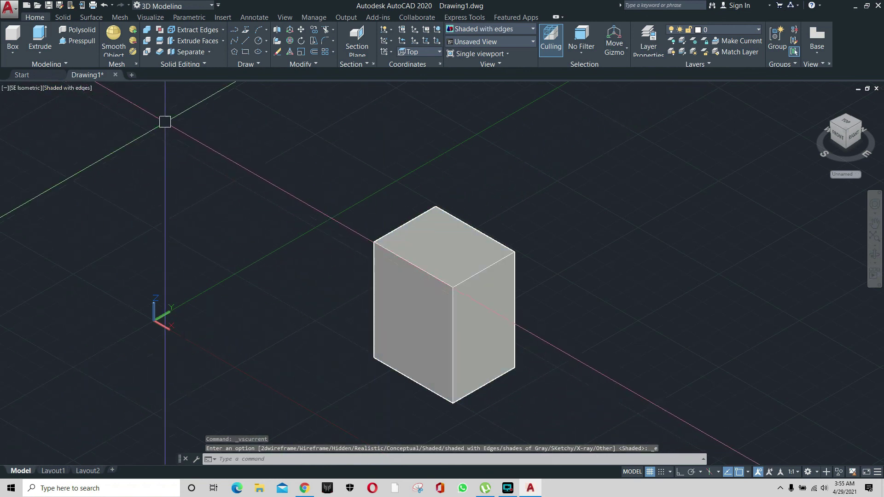
Display the box in Shades of Gray, Sketchy, then Wireframe visual styles.
click(79, 88)
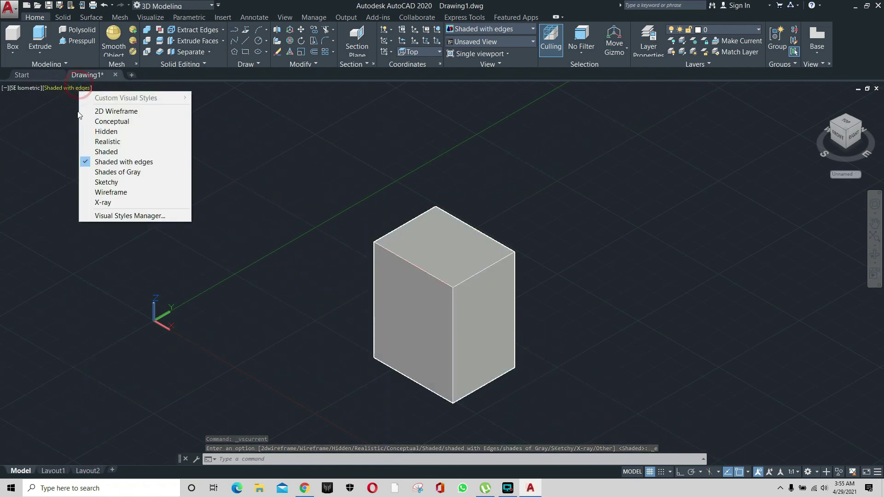
click(110, 172)
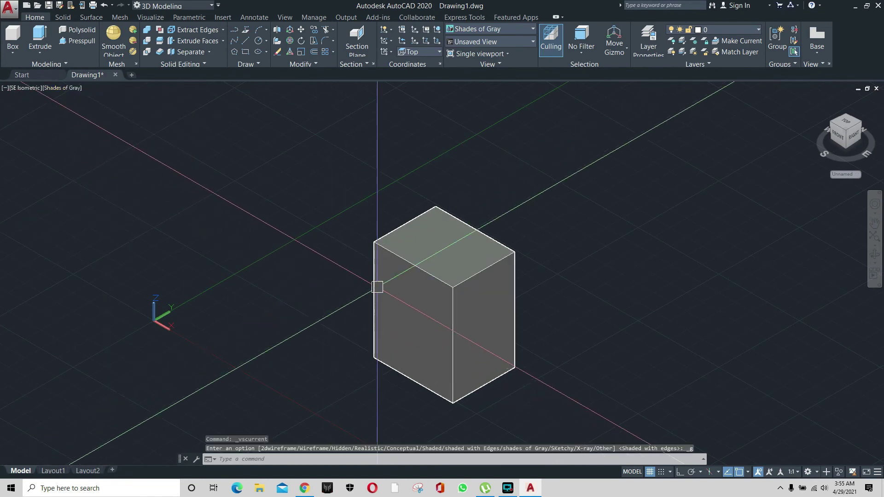
click(63, 88)
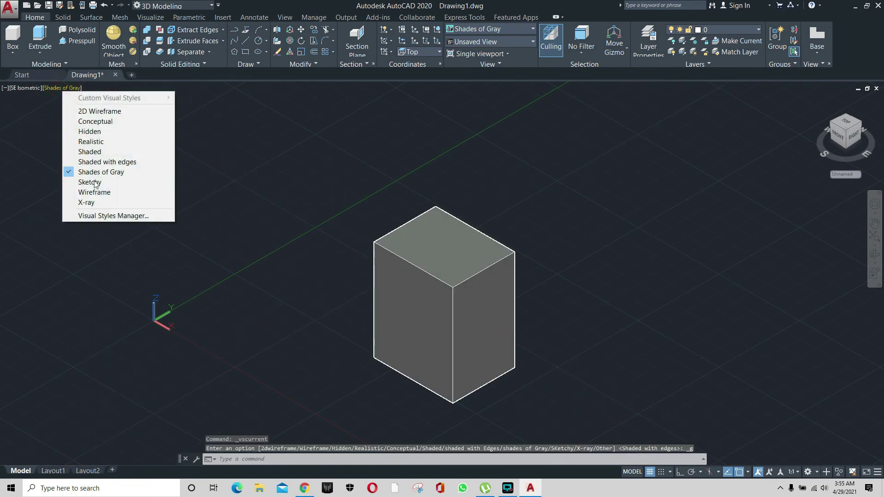
click(90, 179)
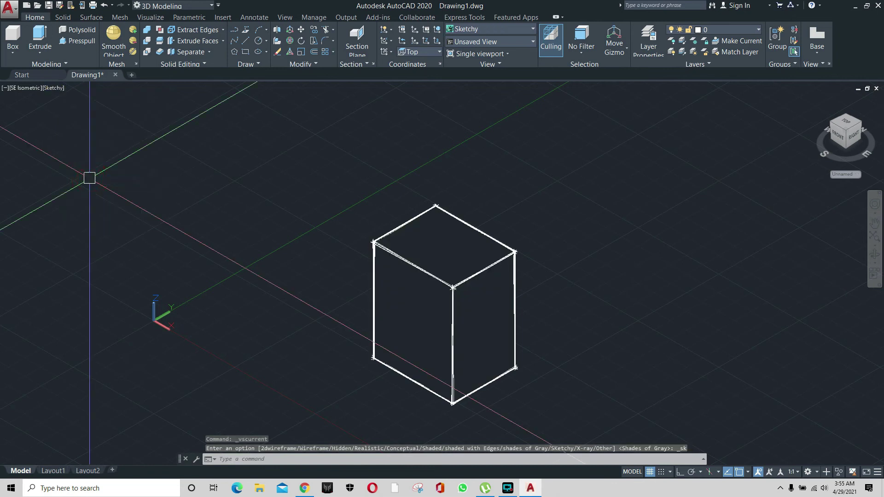
click(54, 88)
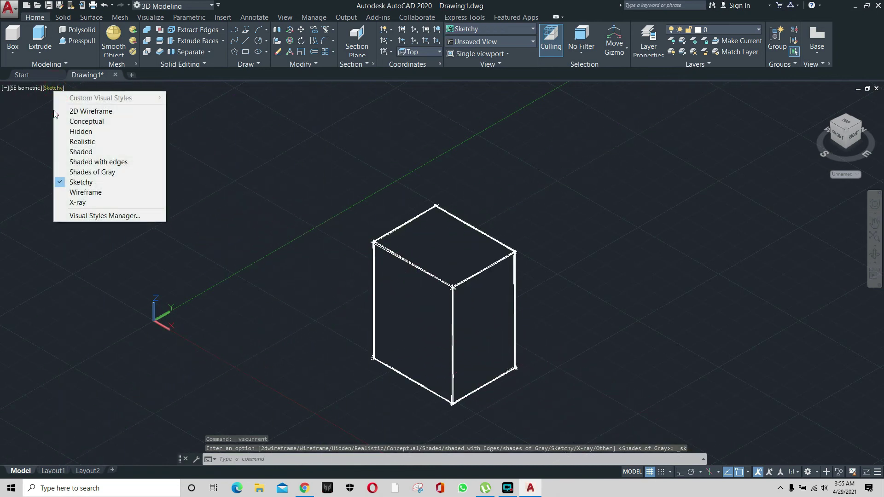
click(85, 194)
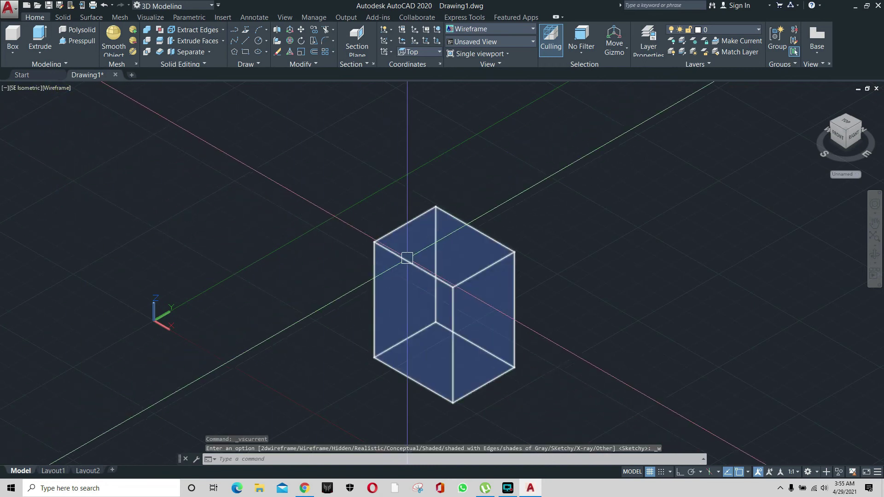
Switch the box to Hidden, back to Wireframe, and reopen the visual styles list.
click(54, 89)
click(84, 132)
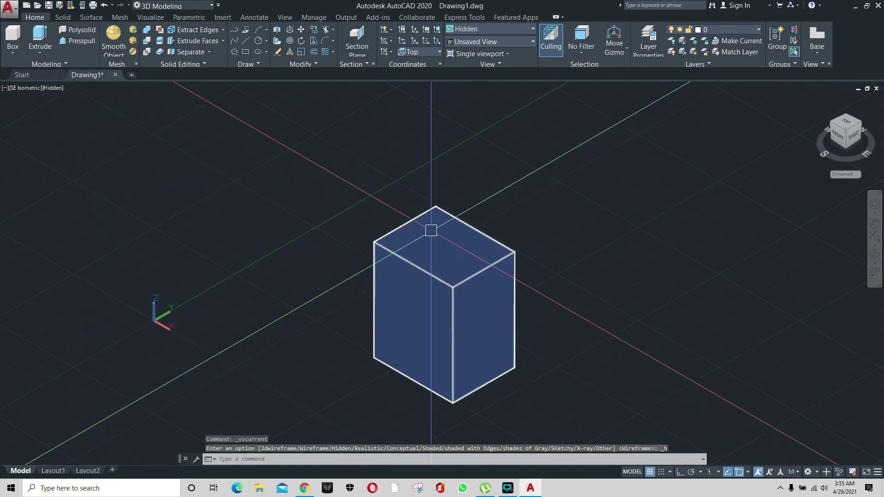
click(50, 89)
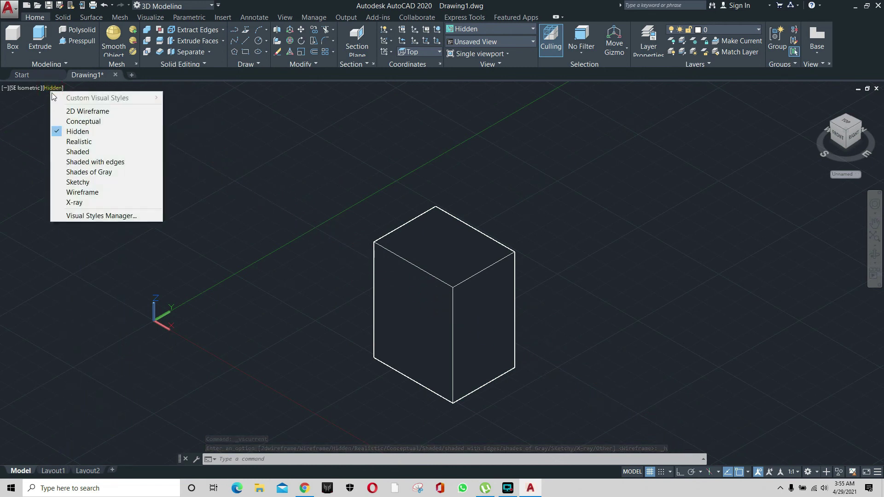
click(82, 193)
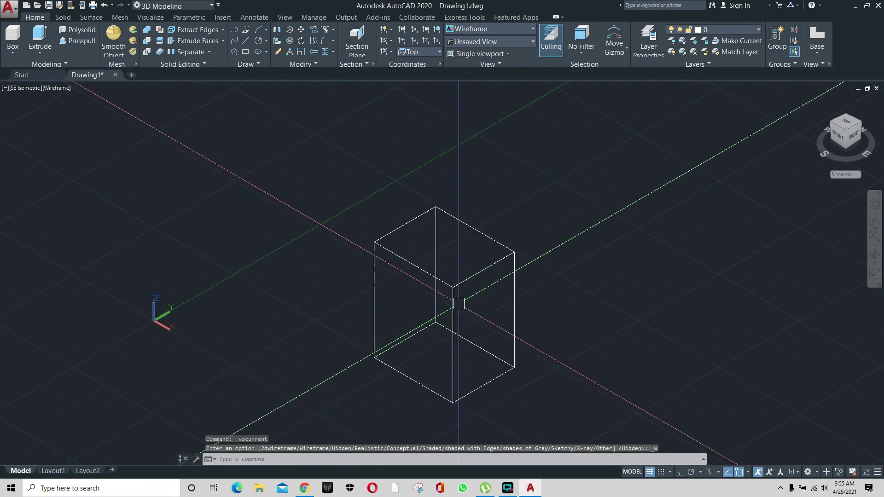
click(61, 88)
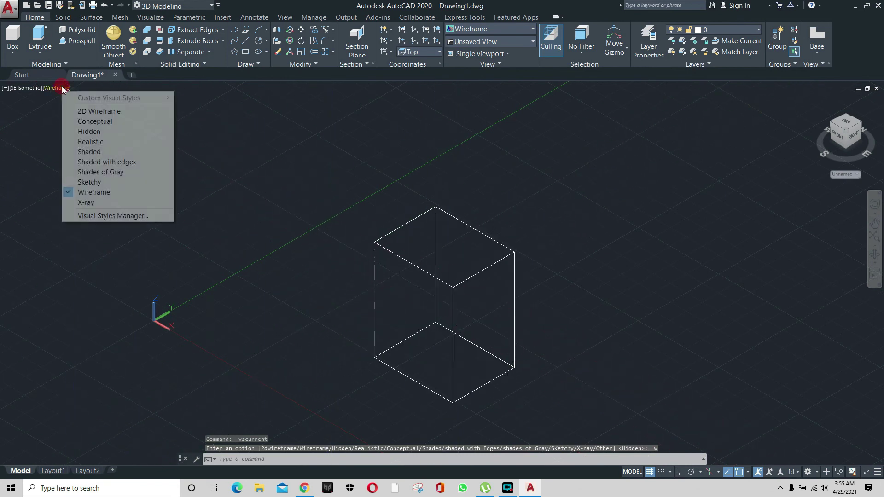
click(78, 202)
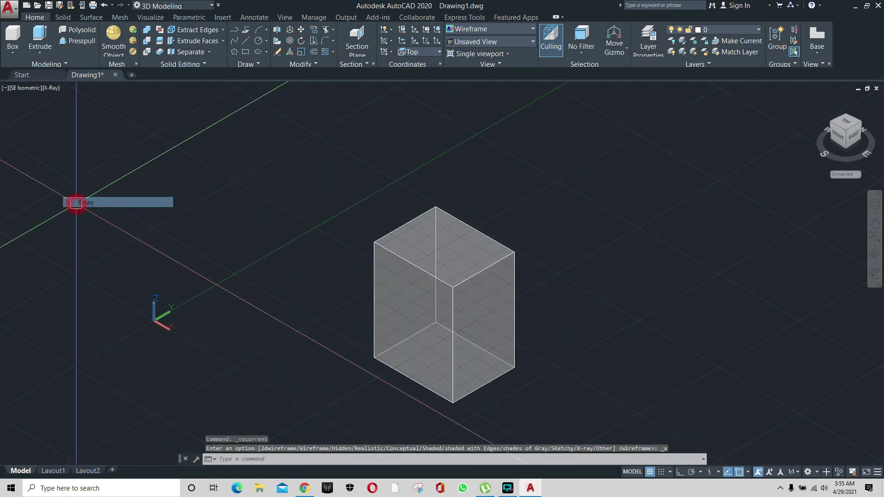